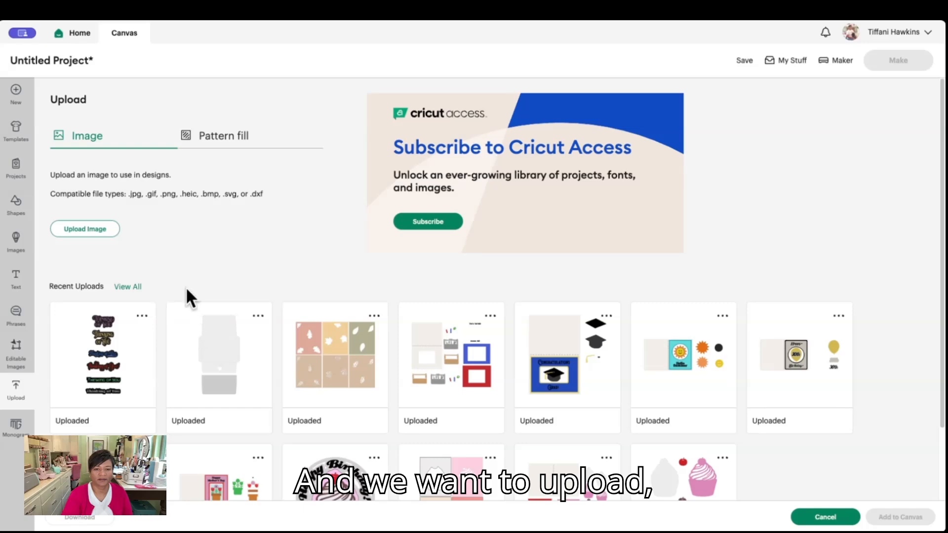
Upload the file Autumn Blessings leaf spinner card.svg as a new cut image
{"action": "left_click", "coordinate": [95, 231]}
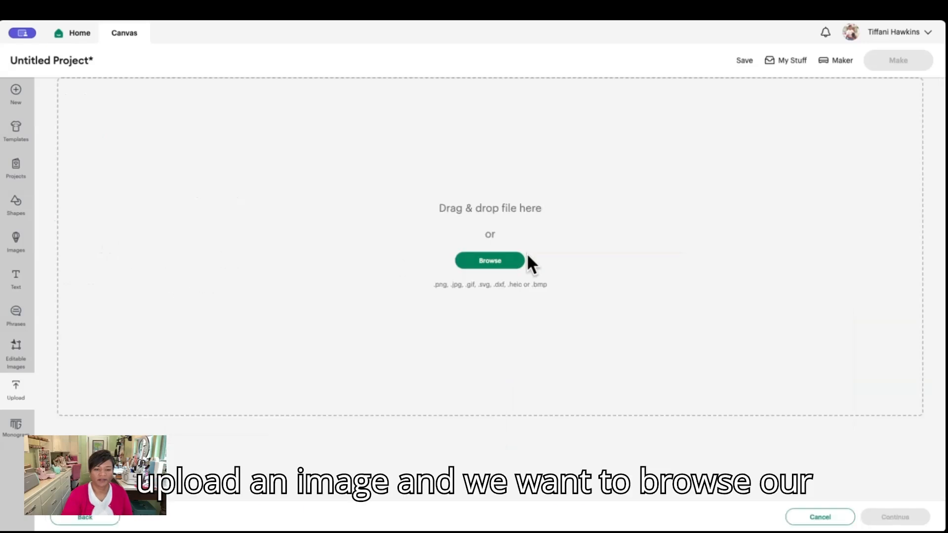
{"action": "left_click", "coordinate": [495, 262]}
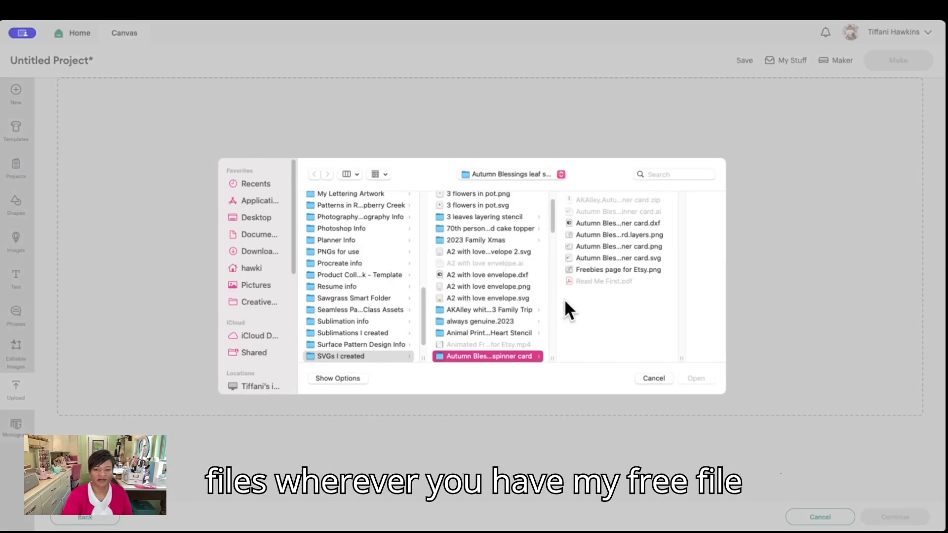
{"action": "left_click", "coordinate": [642, 258]}
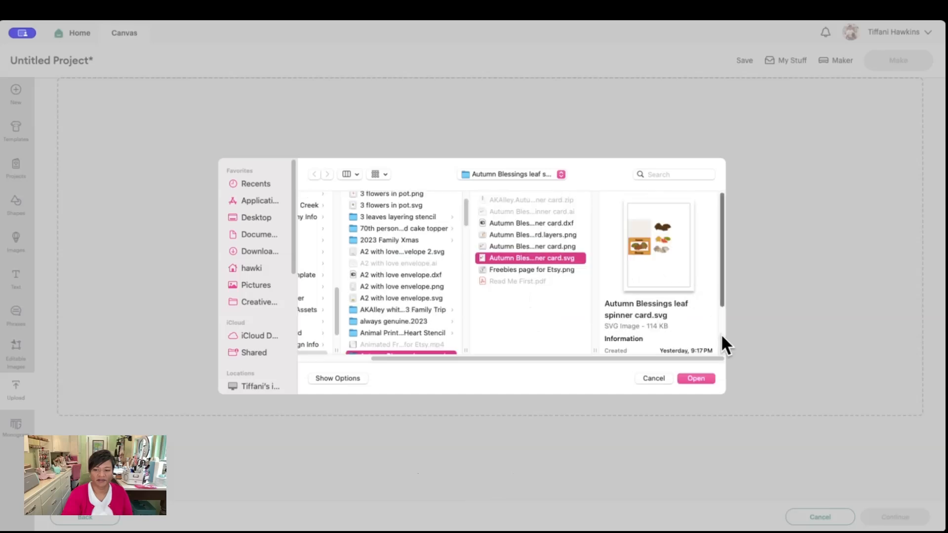
{"action": "left_click", "coordinate": [695, 378]}
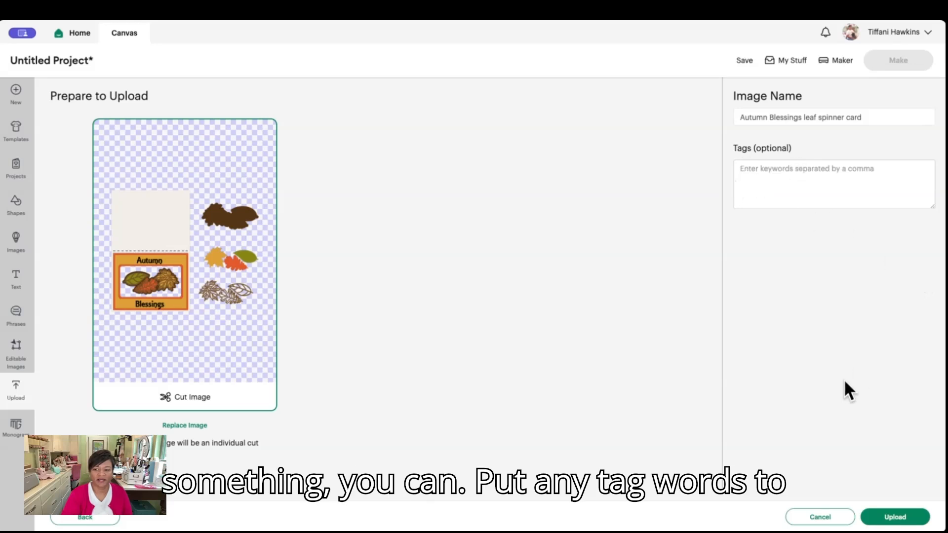
{"action": "left_click", "coordinate": [900, 517]}
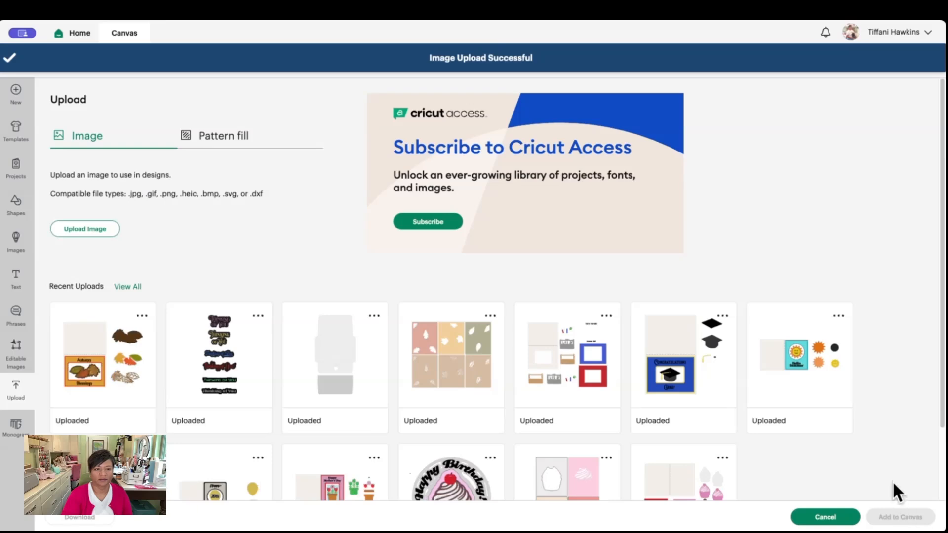
Add the uploaded Autumn Blessings card design to the canvas and ungroup it into separate layers
{"action": "left_click", "coordinate": [103, 310]}
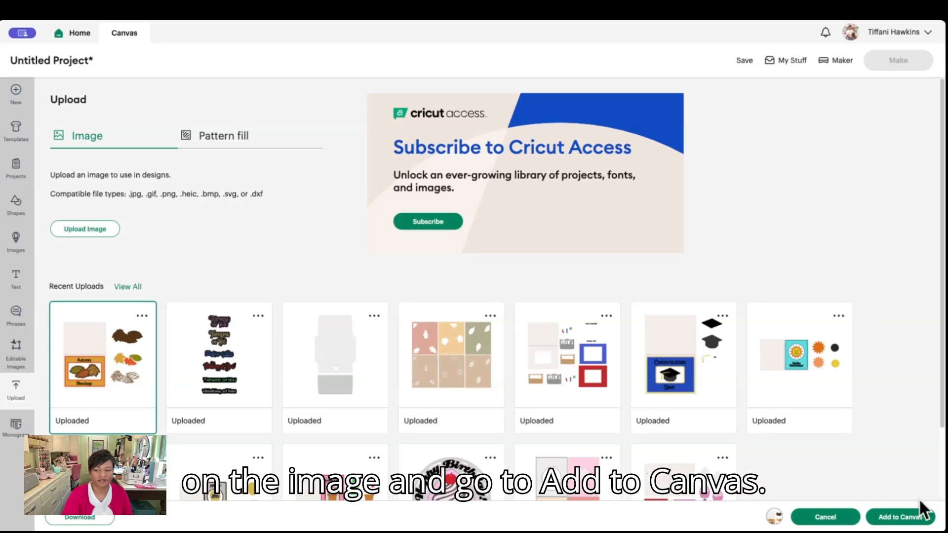
{"action": "left_click", "coordinate": [911, 517]}
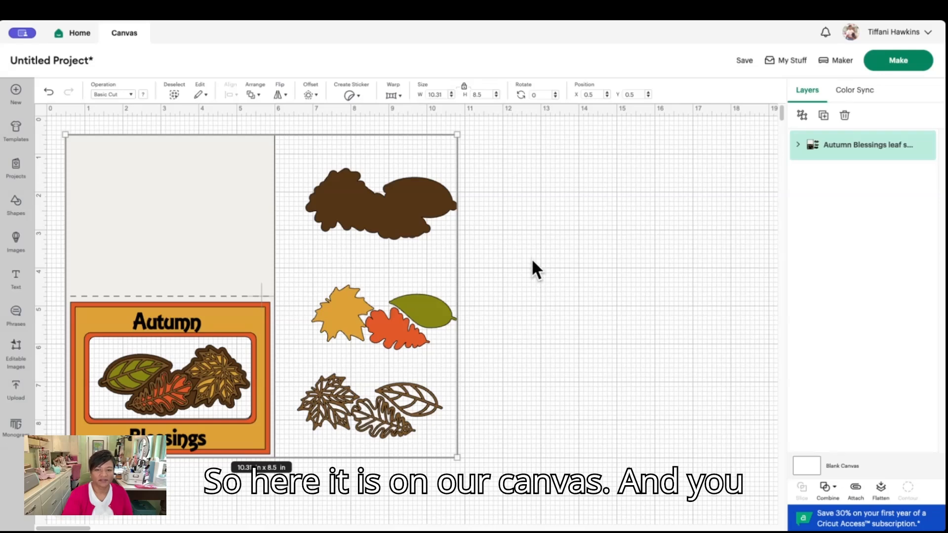
{"action": "left_click", "coordinate": [801, 116]}
{"action": "left_click", "coordinate": [573, 179]}
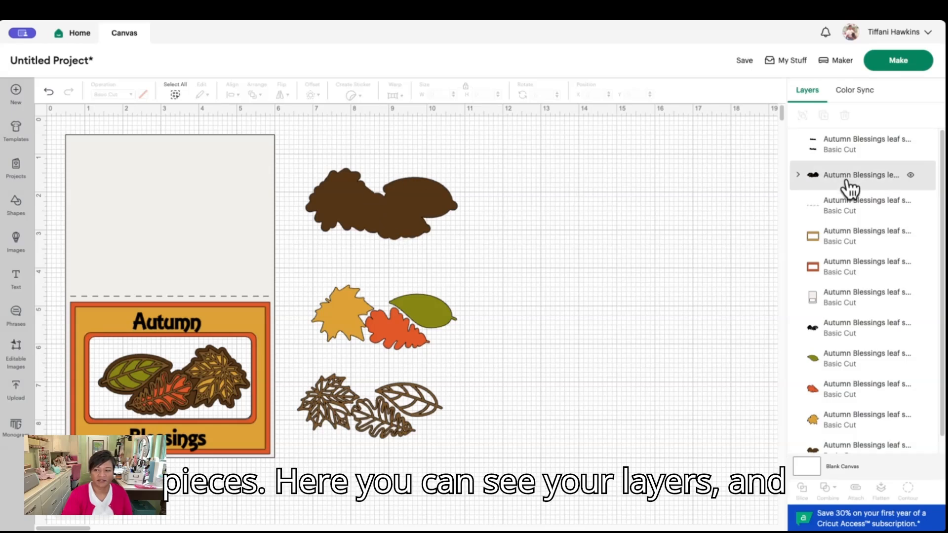
Change the operation of the card base's dashed fold line from Basic Cut to Score
{"action": "scroll", "coordinate": [844, 188], "scroll_direction": "down", "scroll_amount": 1}
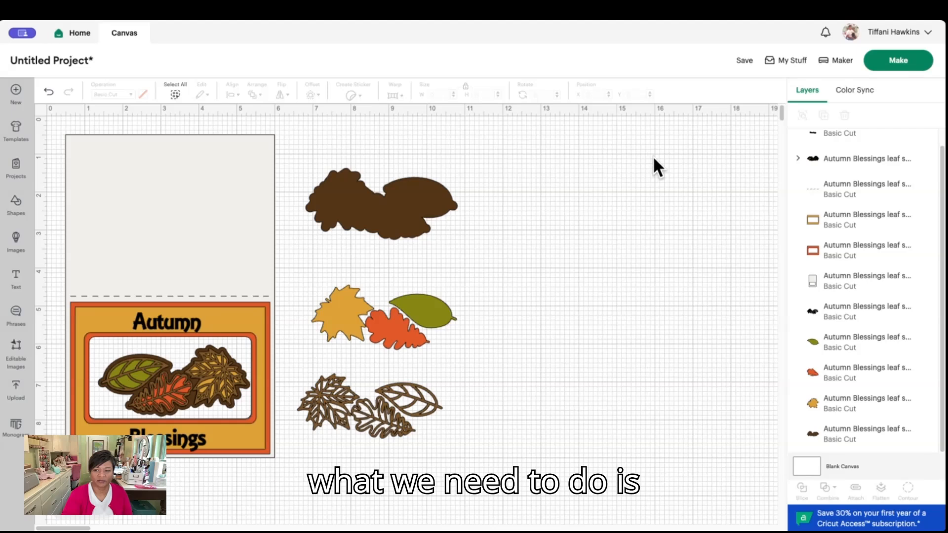
{"action": "left_click", "coordinate": [852, 191]}
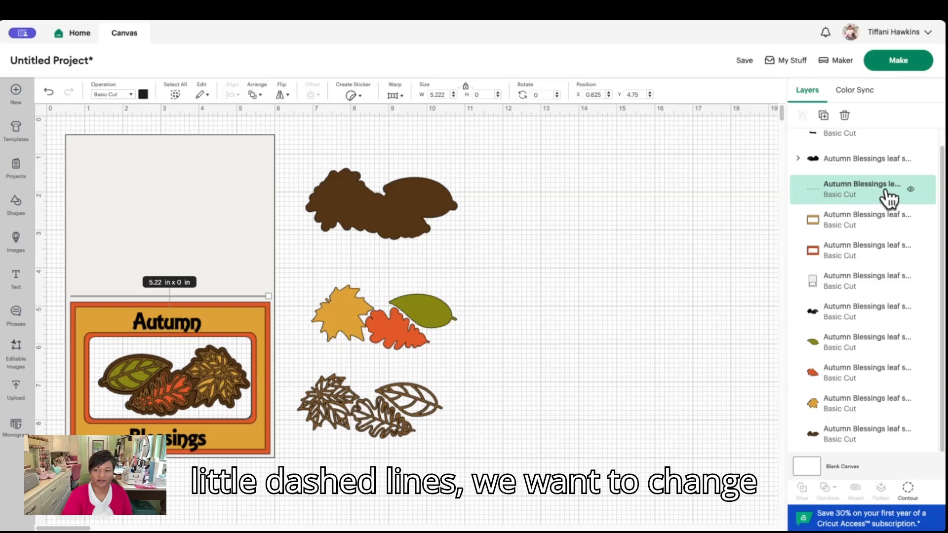
{"action": "left_click", "coordinate": [130, 95]}
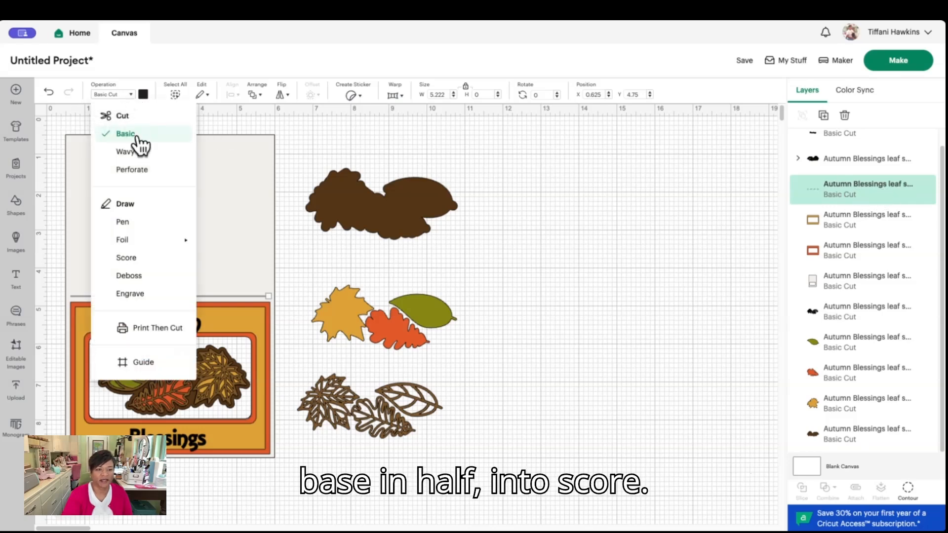
{"action": "left_click", "coordinate": [128, 257]}
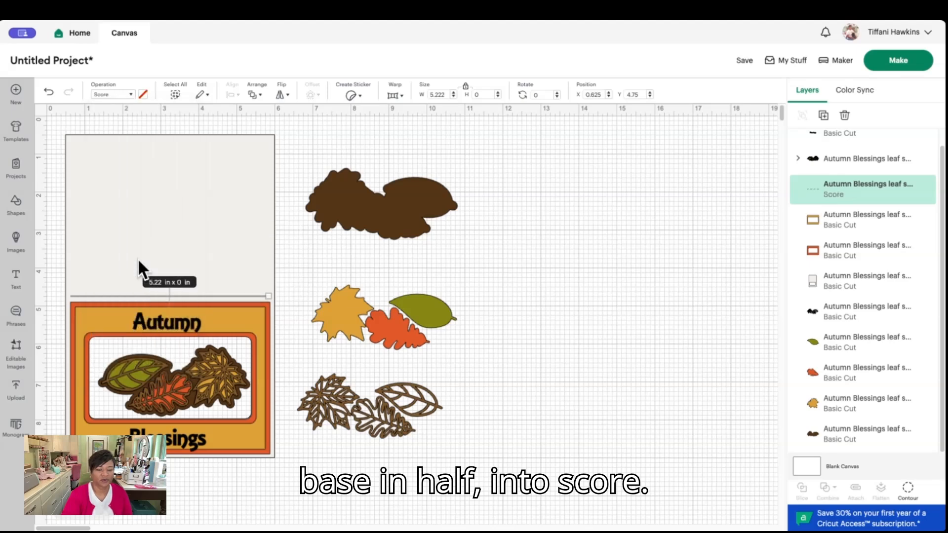
{"action": "left_click", "coordinate": [546, 242]}
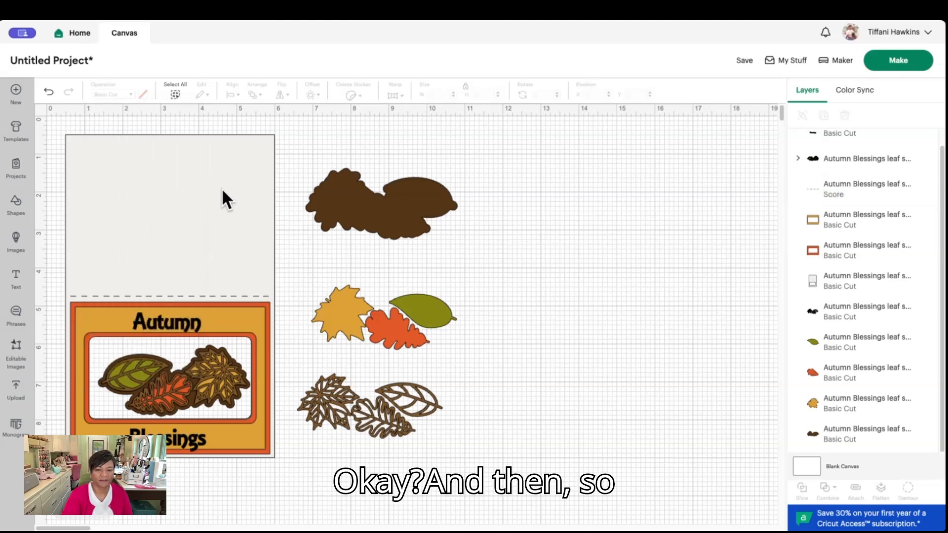
Attach the score line to the card base layer
{"action": "scroll", "coordinate": [697, 226], "scroll_direction": "down", "scroll_amount": 3}
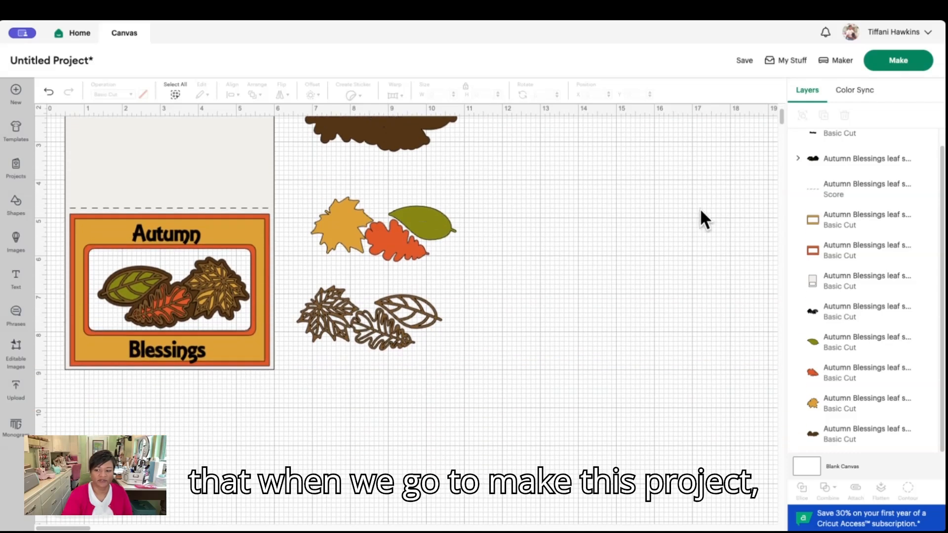
{"action": "scroll", "coordinate": [697, 217], "scroll_direction": "up", "scroll_amount": 2}
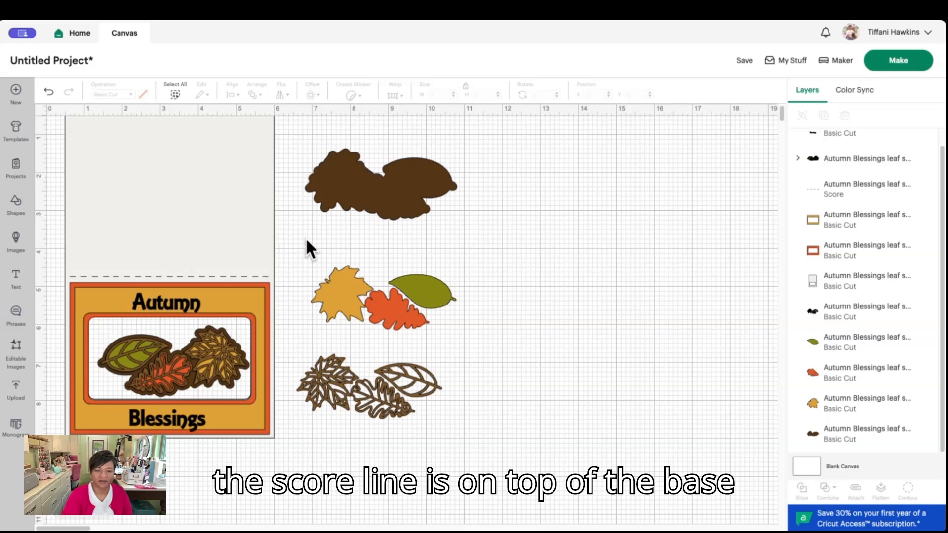
{"action": "left_click", "coordinate": [861, 198]}
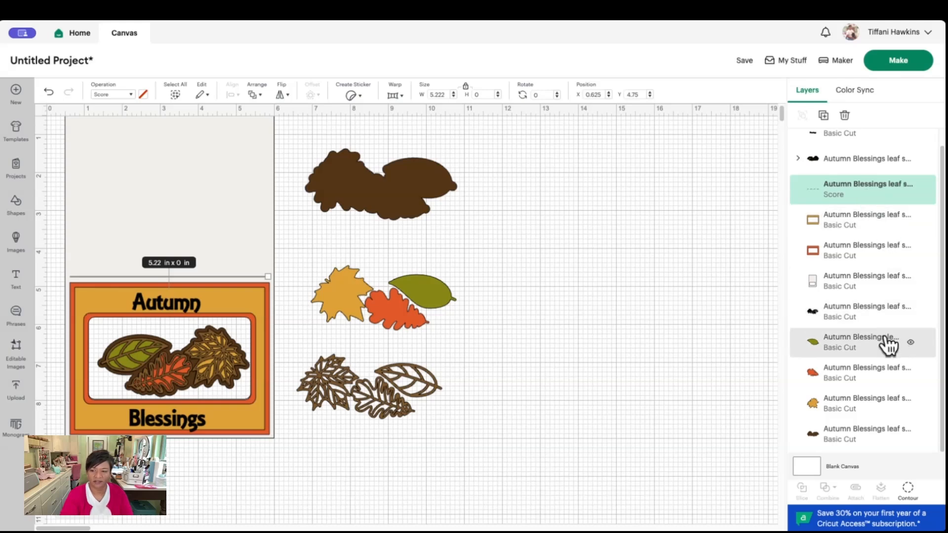
{"action": "left_click", "coordinate": [879, 284], "text": "shift"}
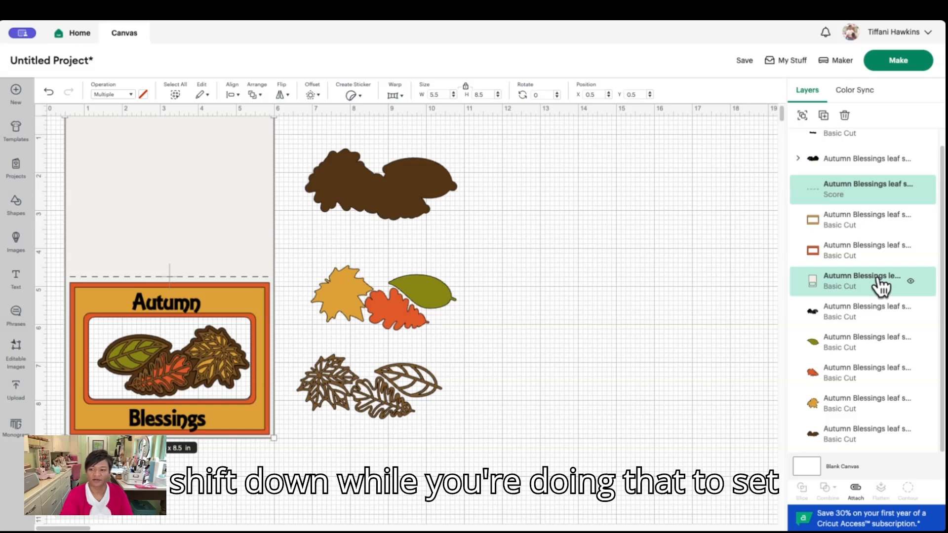
{"action": "left_click", "coordinate": [855, 489]}
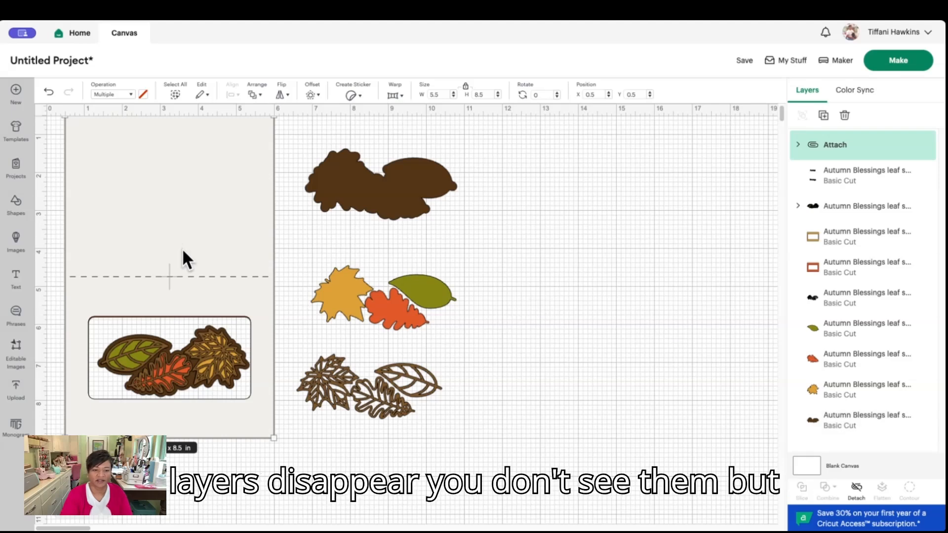
Move the attached card base to the empty canvas area beside the leaf pieces, at about X 11.4, Y 0.9 in
{"action": "left_click_drag", "start_coordinate": [213, 256], "coordinate": [630, 269]}
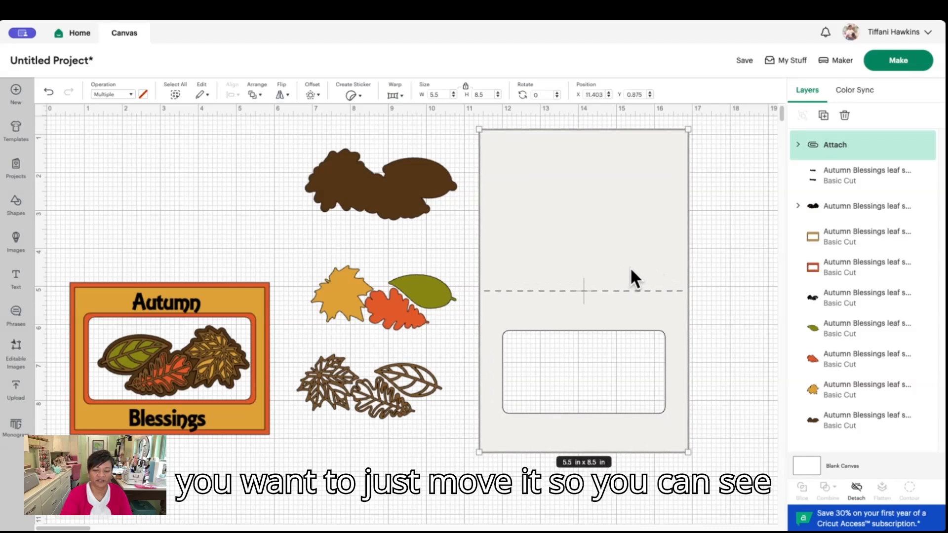
{"action": "left_click", "coordinate": [736, 291]}
{"action": "scroll", "coordinate": [735, 291], "scroll_direction": "down", "scroll_amount": 2}
{"action": "scroll", "coordinate": [736, 302], "scroll_direction": "up", "scroll_amount": 3}
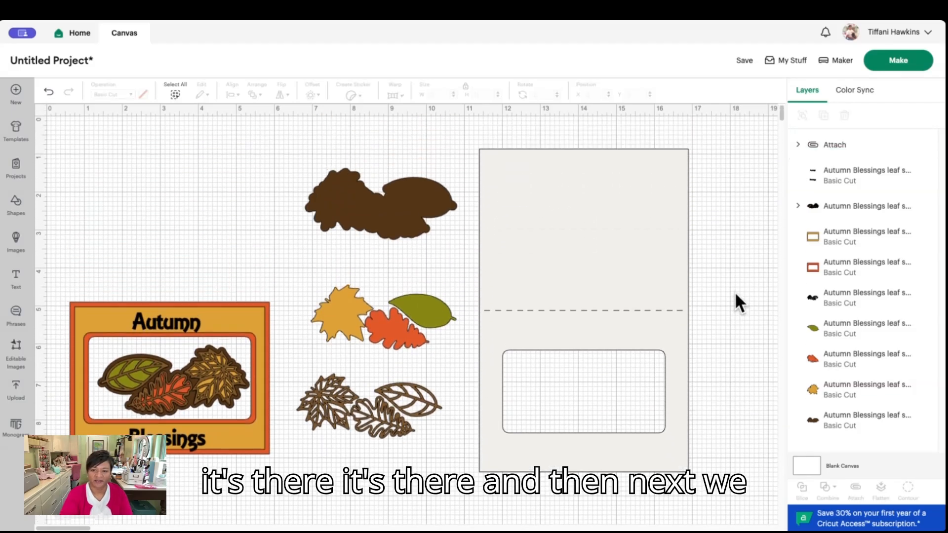
Send the project to Make without saving it and continue from the mat preview to the material settings
{"action": "left_click", "coordinate": [898, 62]}
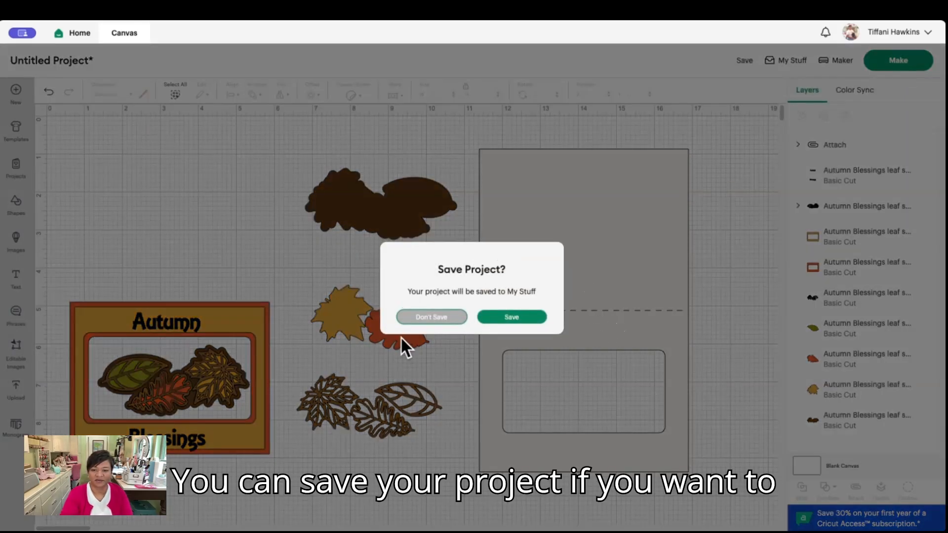
{"action": "left_click", "coordinate": [431, 319]}
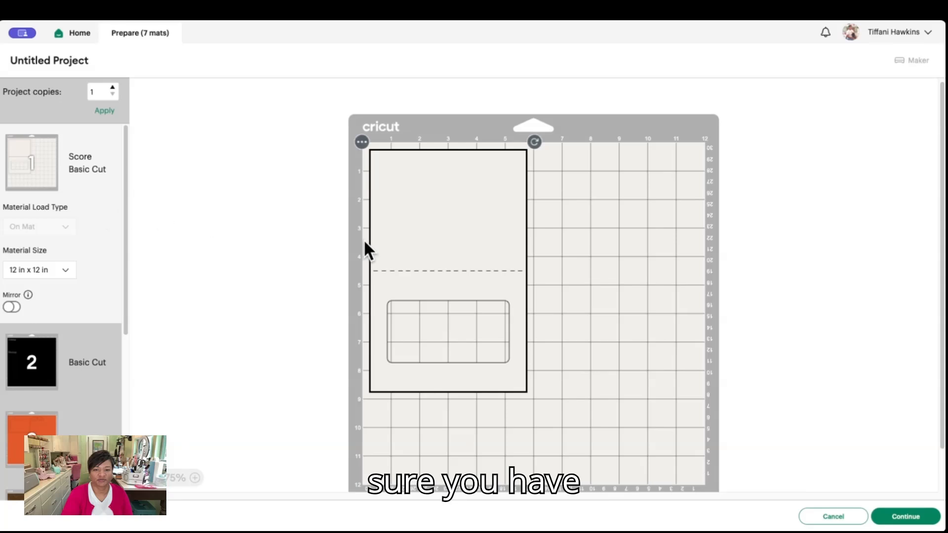
{"action": "left_click", "coordinate": [906, 507]}
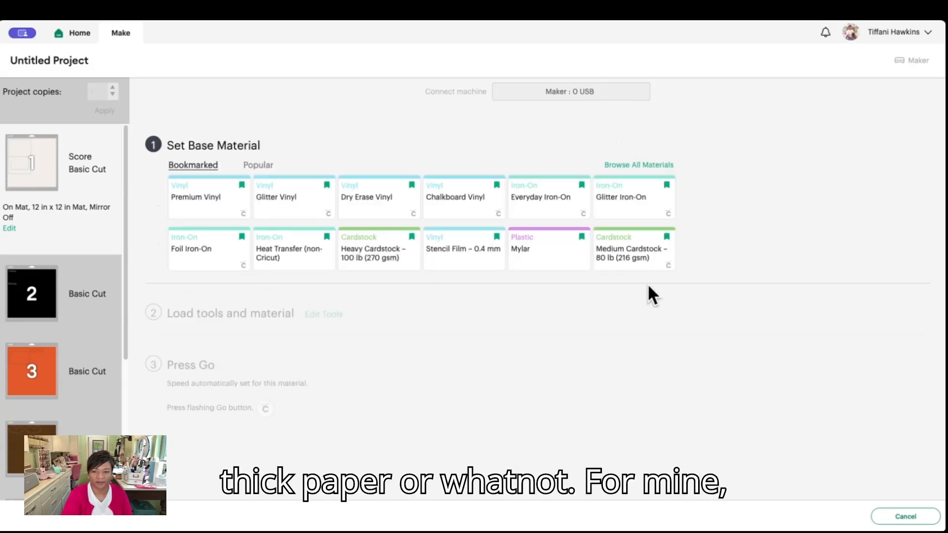
Set the first mat's base material to Heavy Cardstock – 100 lb (270 gsm) and its scoring tool to Single Scoring Wheel
{"action": "left_click", "coordinate": [371, 255]}
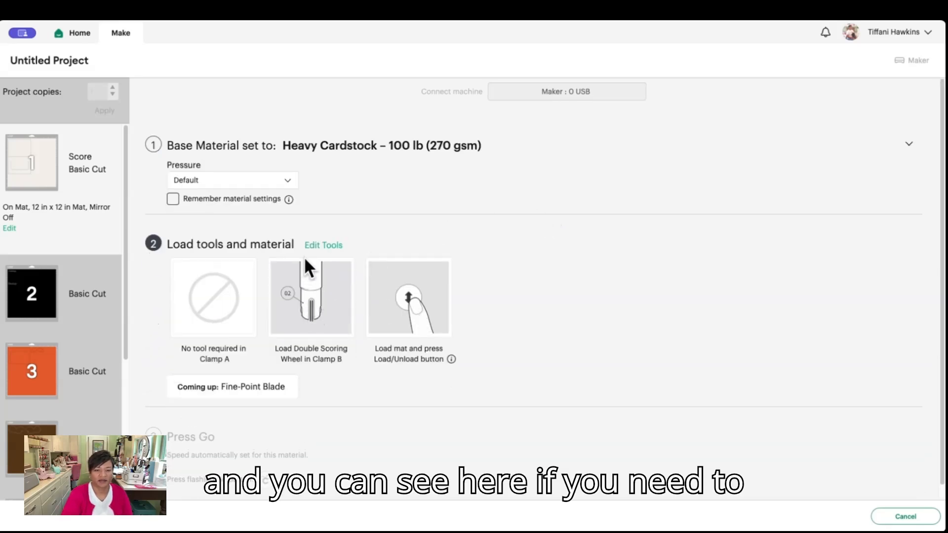
{"action": "left_click", "coordinate": [323, 245]}
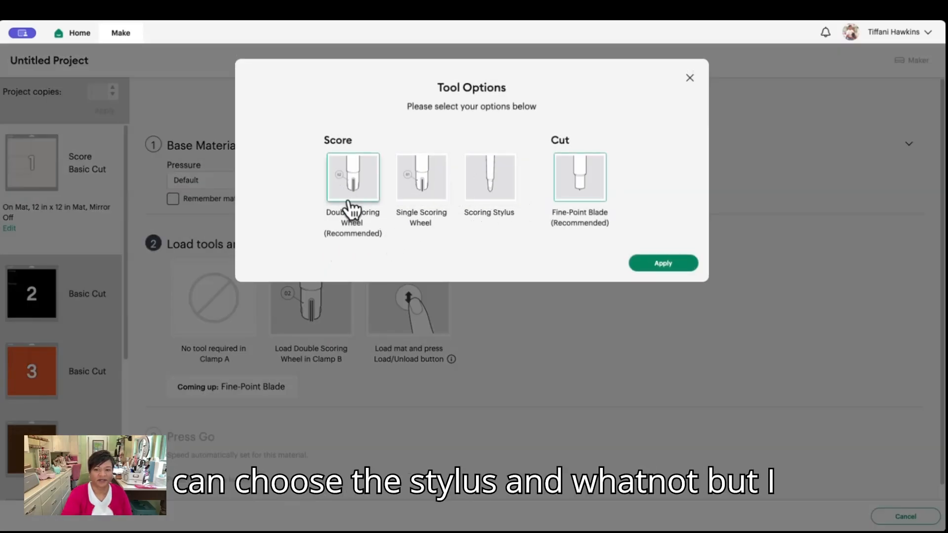
{"action": "left_click", "coordinate": [427, 196]}
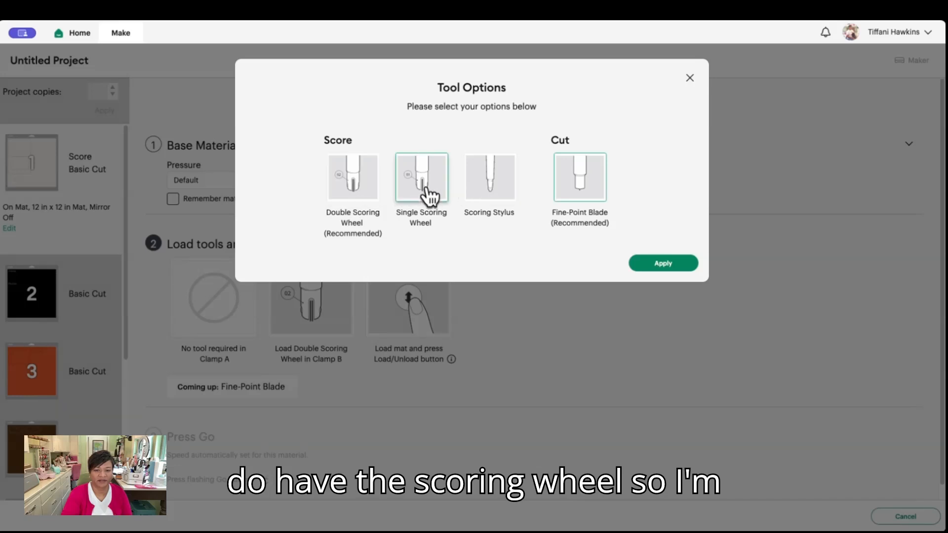
{"action": "left_click", "coordinate": [671, 267]}
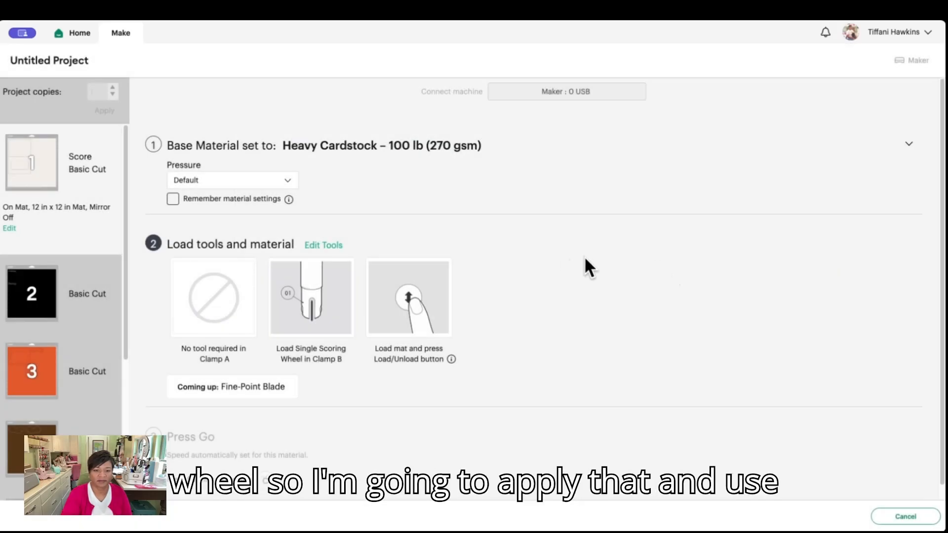
{"action": "scroll", "coordinate": [585, 259], "scroll_direction": "down", "scroll_amount": 1}
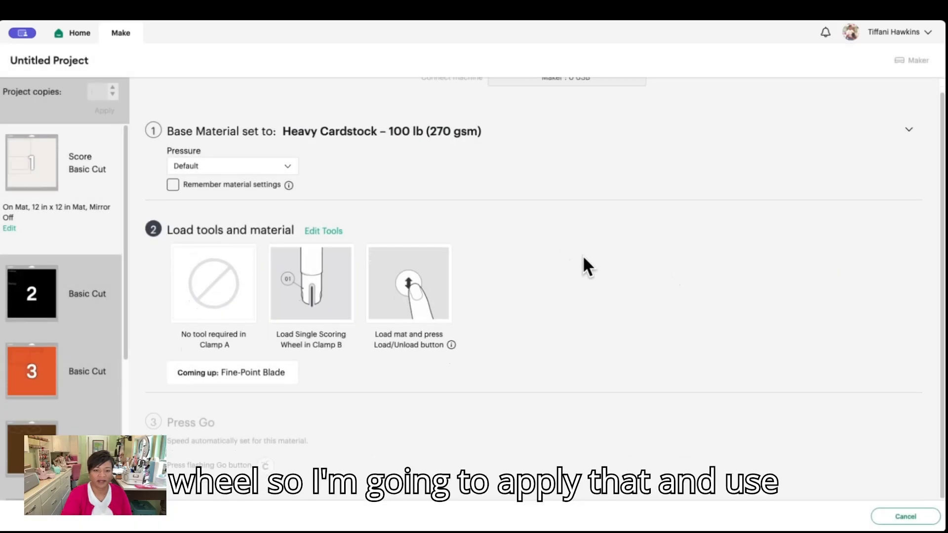
Set the base material of the black second mat to Premium Vinyl
{"action": "left_click", "coordinate": [64, 302]}
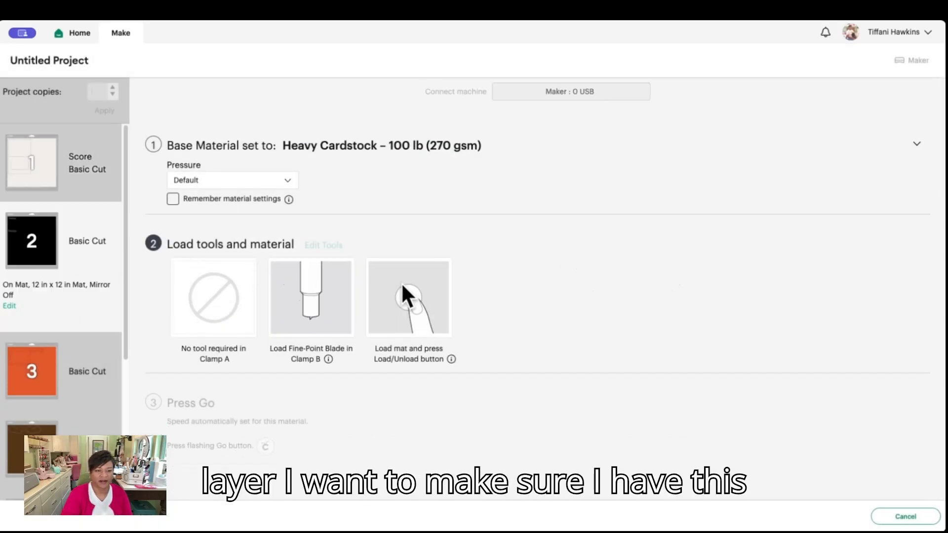
{"action": "left_click", "coordinate": [395, 144]}
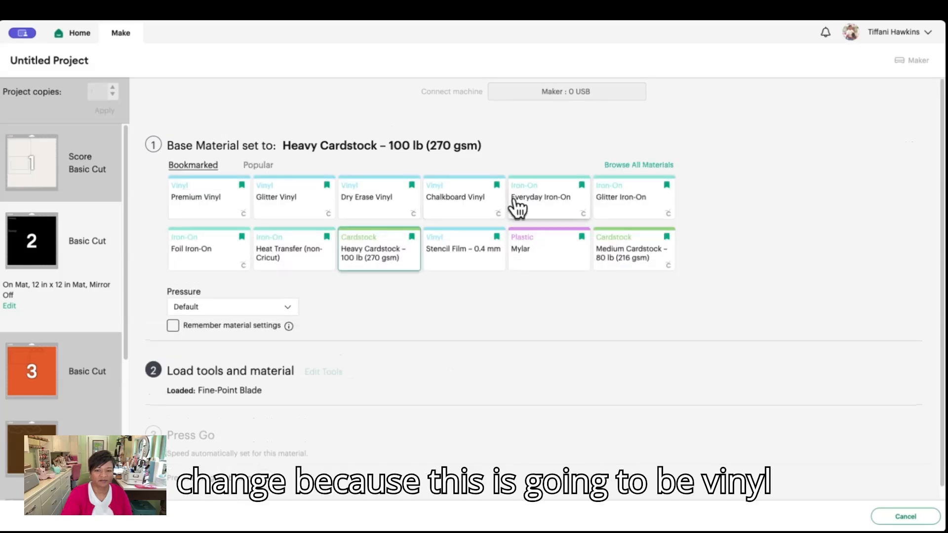
{"action": "left_click", "coordinate": [216, 214]}
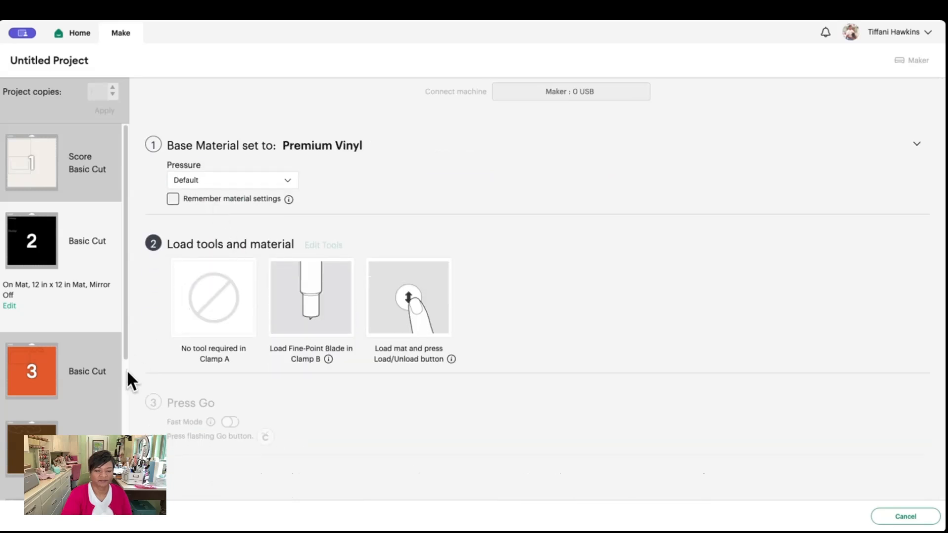
Examine the orange third mat's settings, its pressure options and the list of remaining mats
{"action": "left_click", "coordinate": [58, 375]}
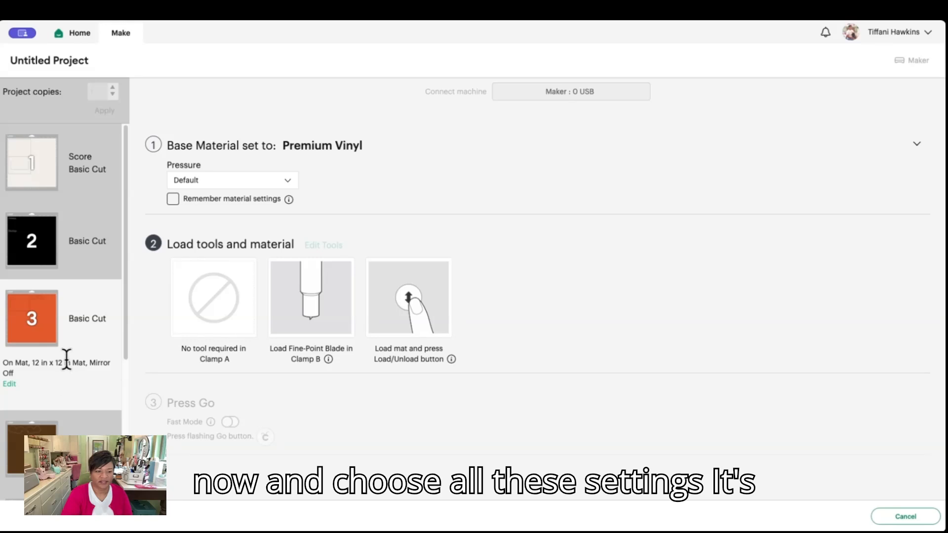
{"action": "scroll", "coordinate": [67, 358], "scroll_direction": "down", "scroll_amount": 2}
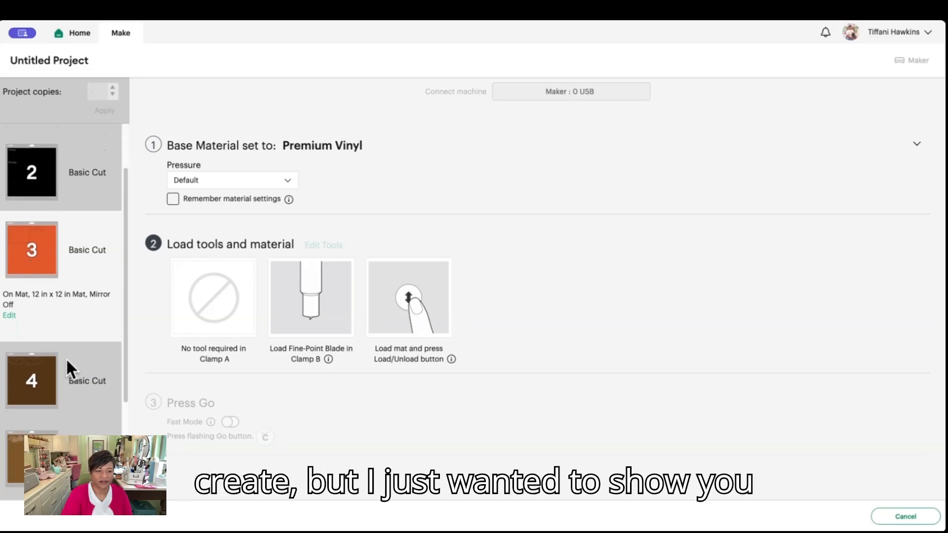
{"action": "scroll", "coordinate": [66, 363], "scroll_direction": "down", "scroll_amount": 1}
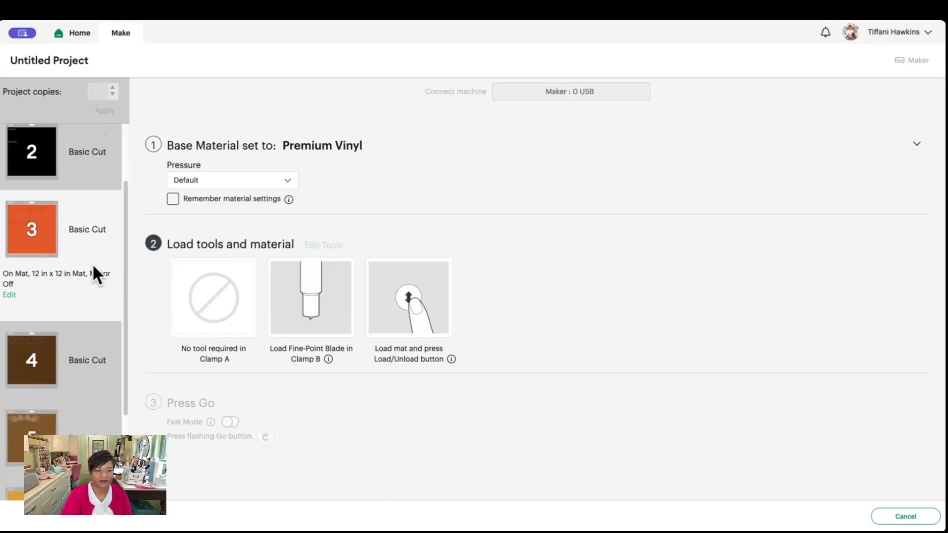
{"action": "scroll", "coordinate": [93, 263], "scroll_direction": "down", "scroll_amount": 2}
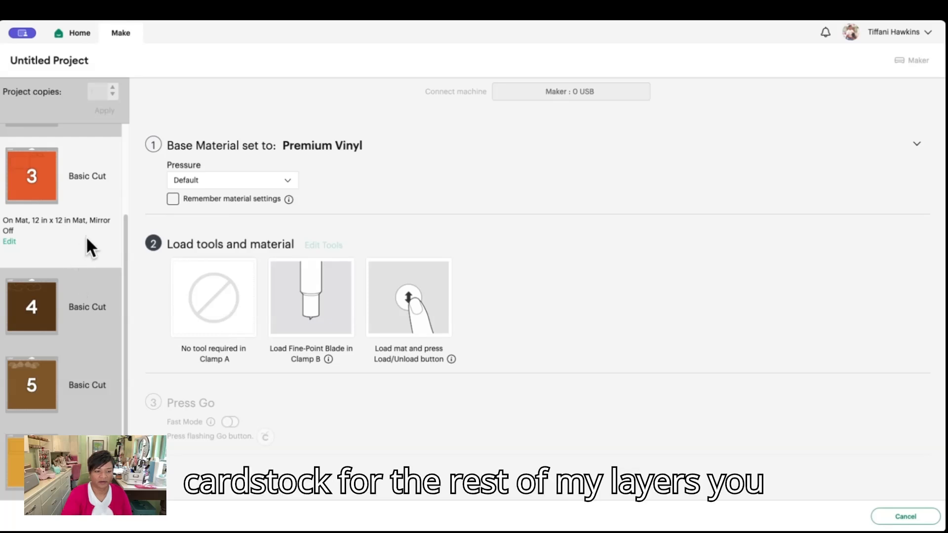
{"action": "left_click", "coordinate": [288, 186]}
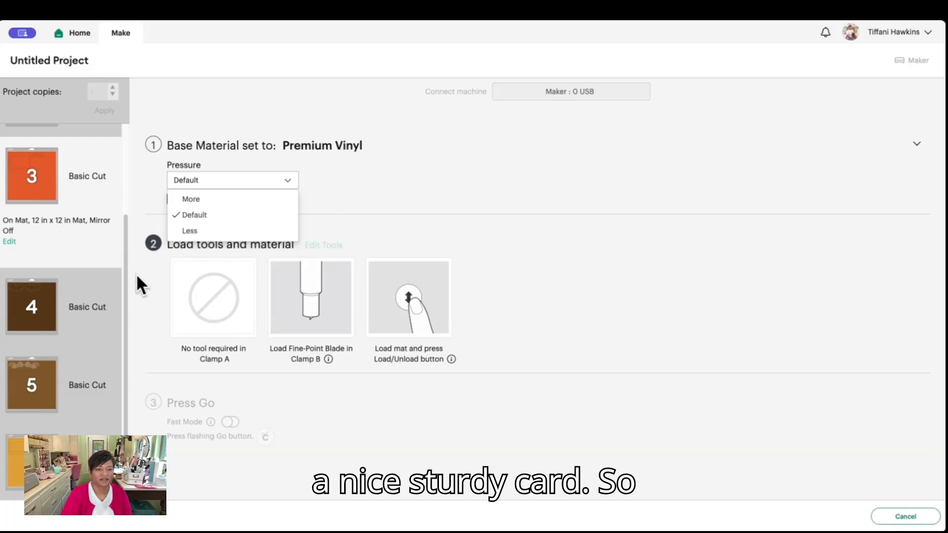
{"action": "scroll", "coordinate": [124, 281], "scroll_direction": "down", "scroll_amount": 1}
{"action": "scroll", "coordinate": [124, 279], "scroll_direction": "down", "scroll_amount": 1}
{"action": "left_click", "coordinate": [387, 183]}
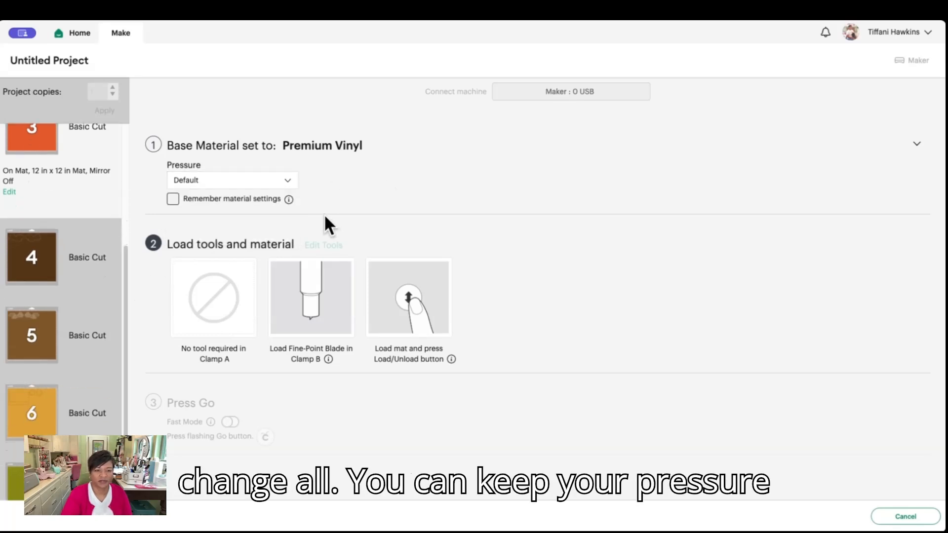
{"action": "scroll", "coordinate": [81, 273], "scroll_direction": "up", "scroll_amount": 5}
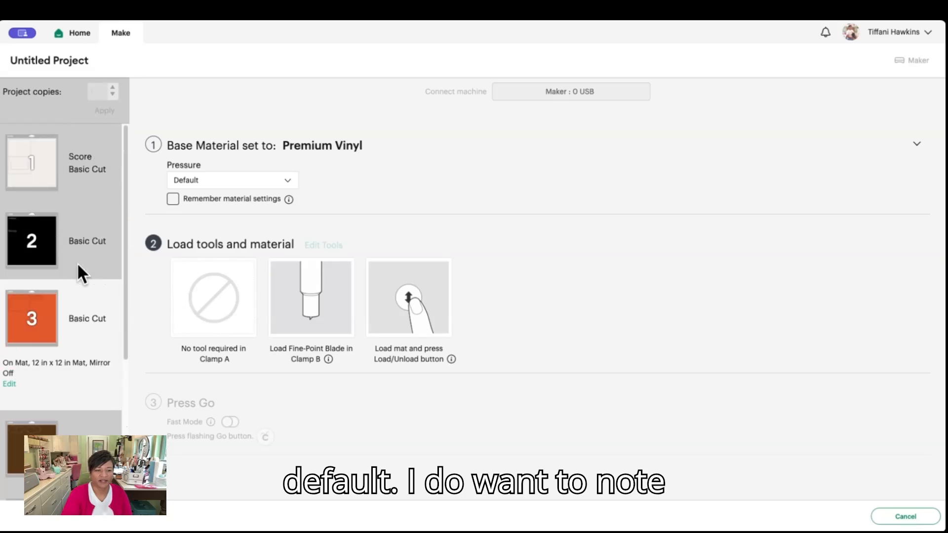